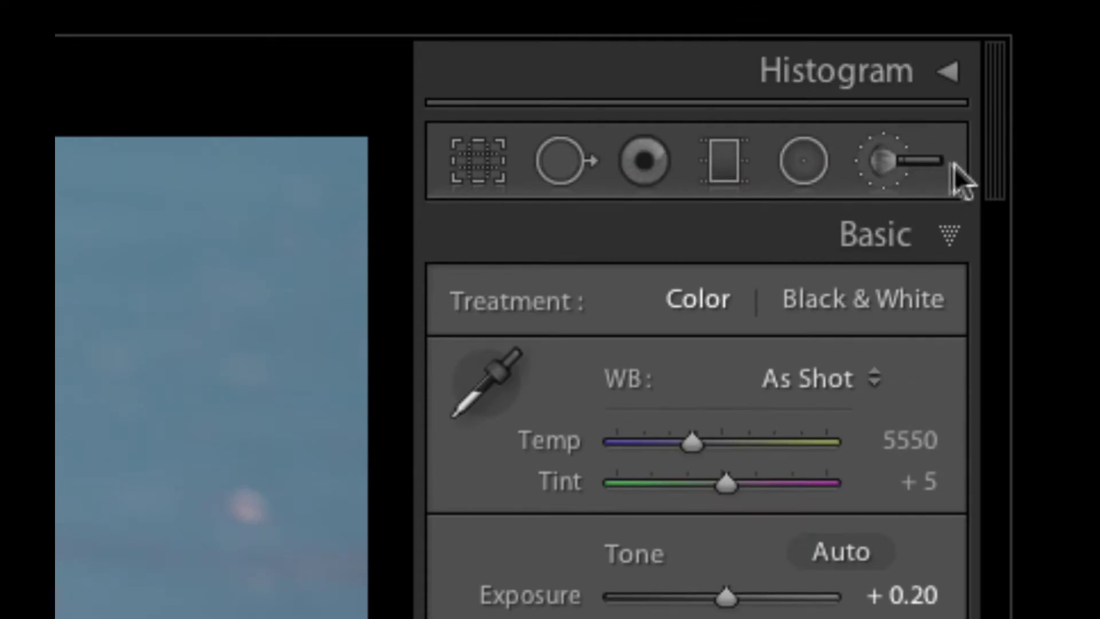
# Step: Activate the Adjustment Brush and change its effect color to a light green with hue 110 and saturation 31%
pyautogui.click(892, 165)
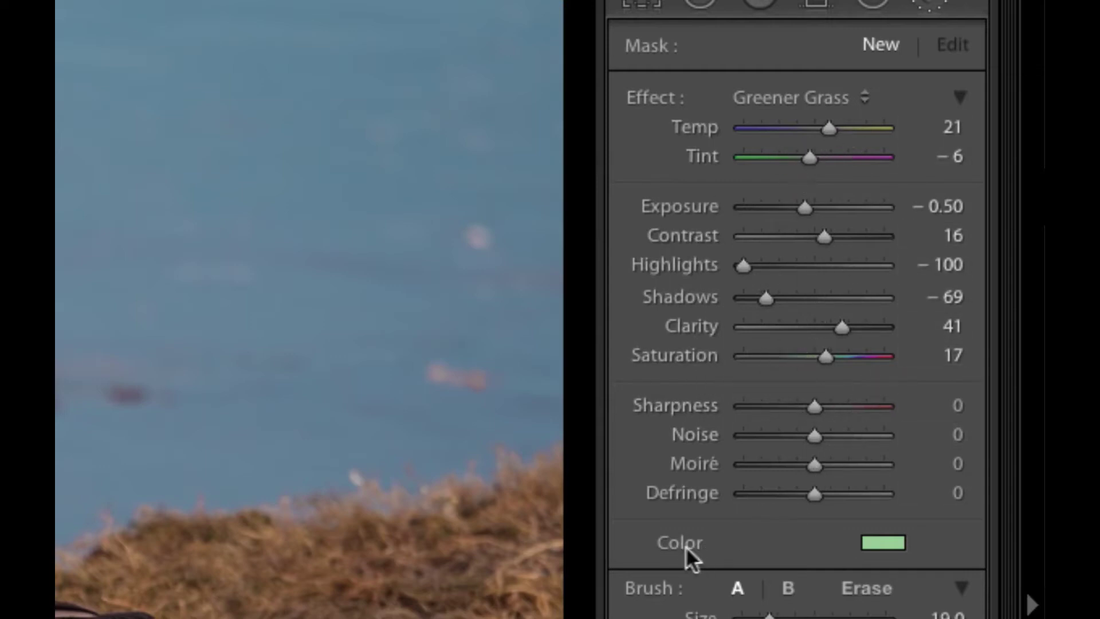
pyautogui.click(889, 540)
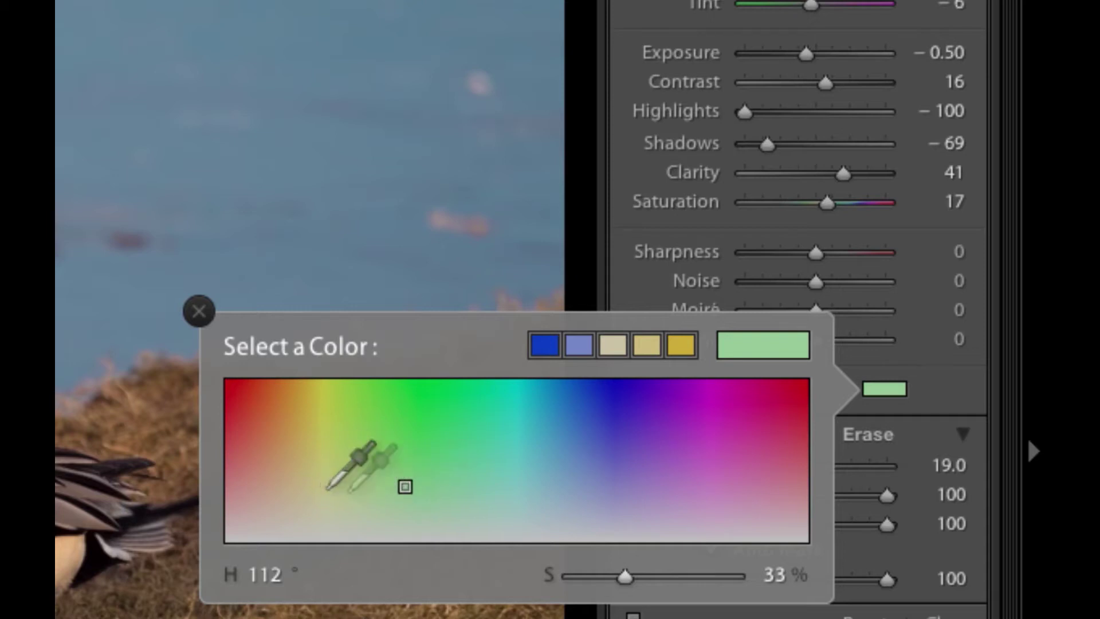
pyautogui.click(381, 496)
pyautogui.moveTo(381, 493); pyautogui.dragTo(403, 491)
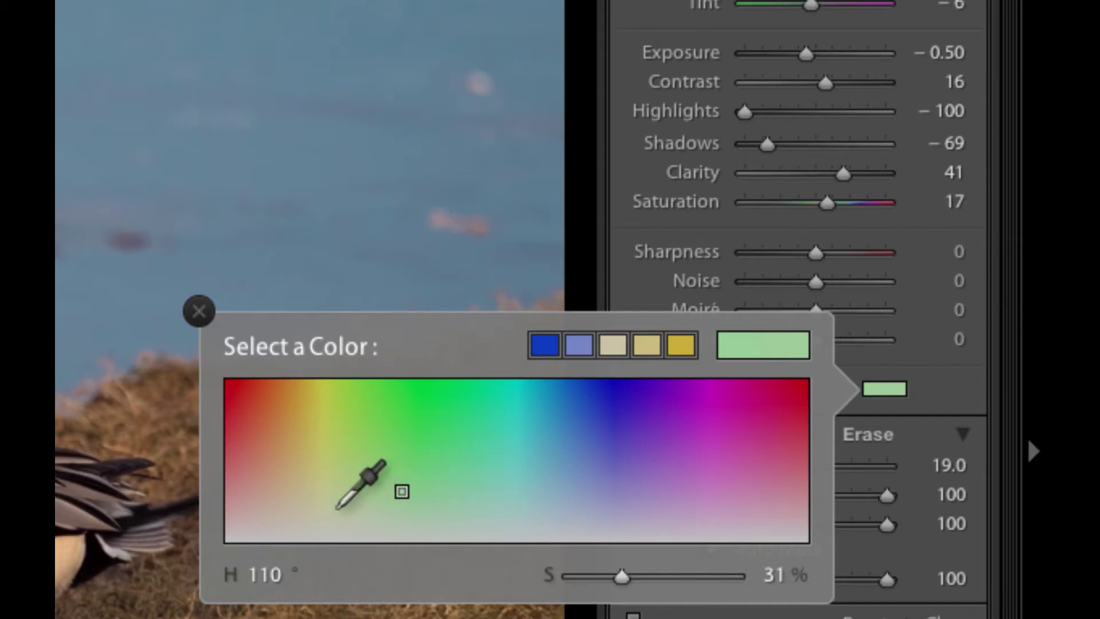
pyautogui.click(199, 311)
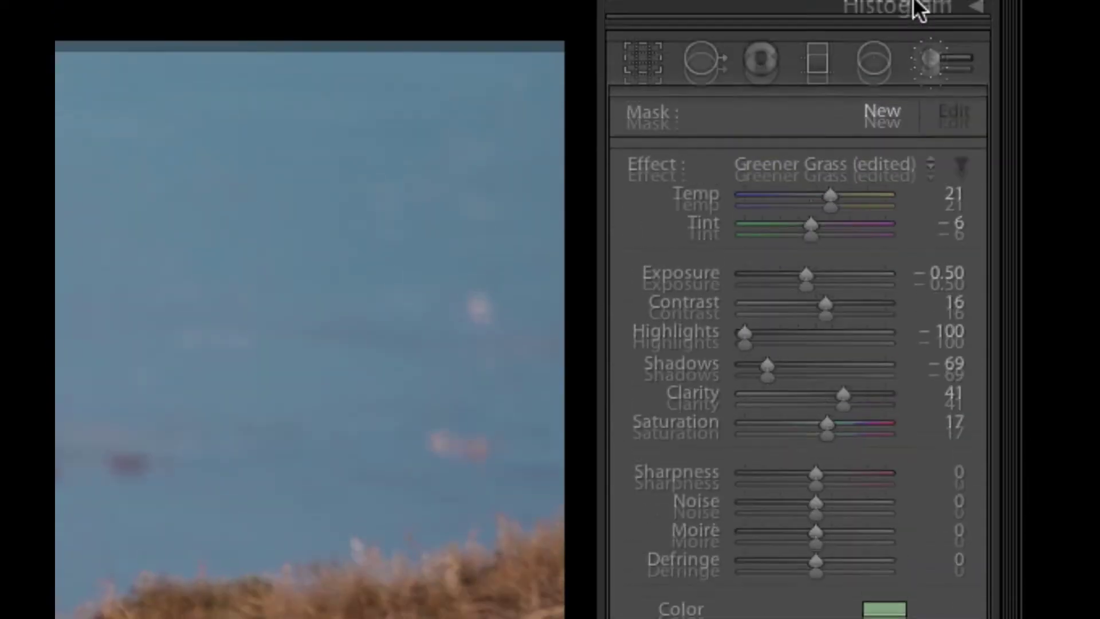
pyautogui.click(802, 172)
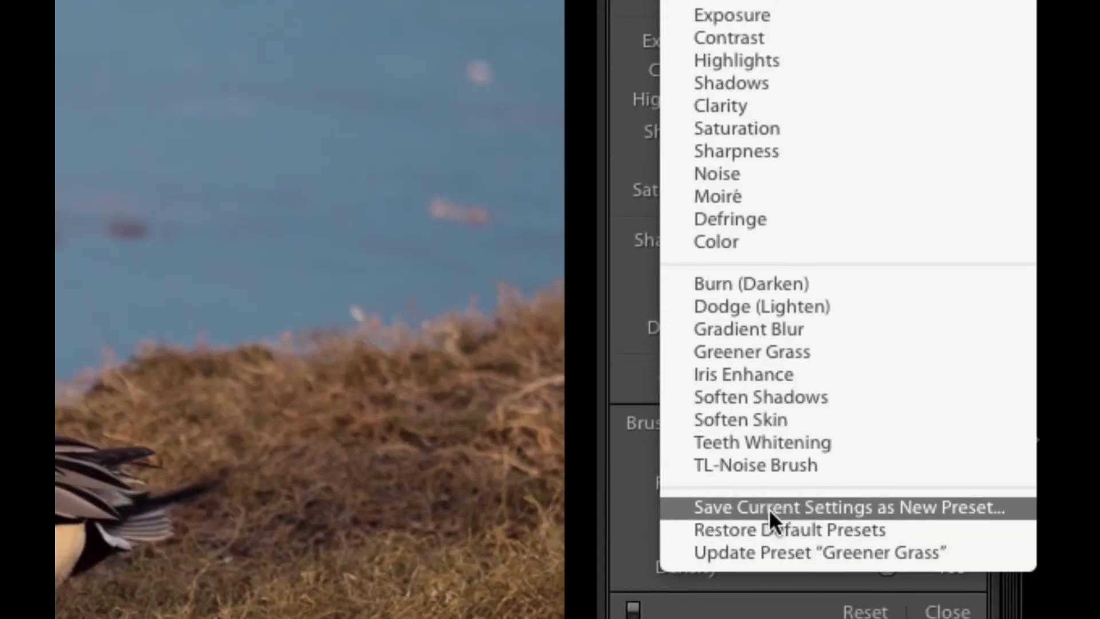
pyautogui.click(769, 508)
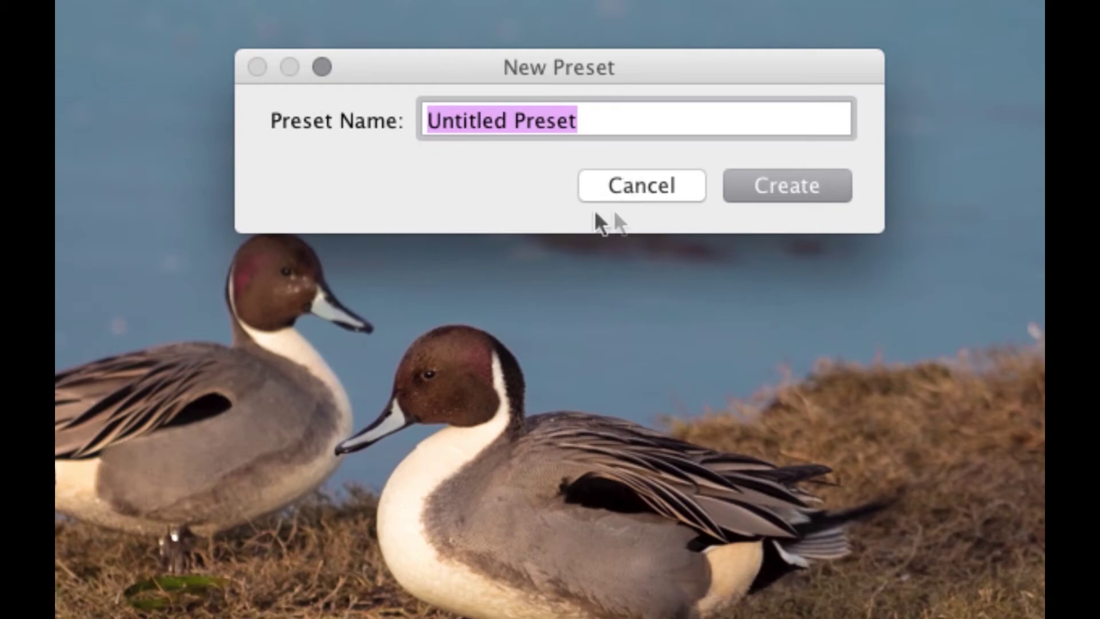
pyautogui.click(637, 188)
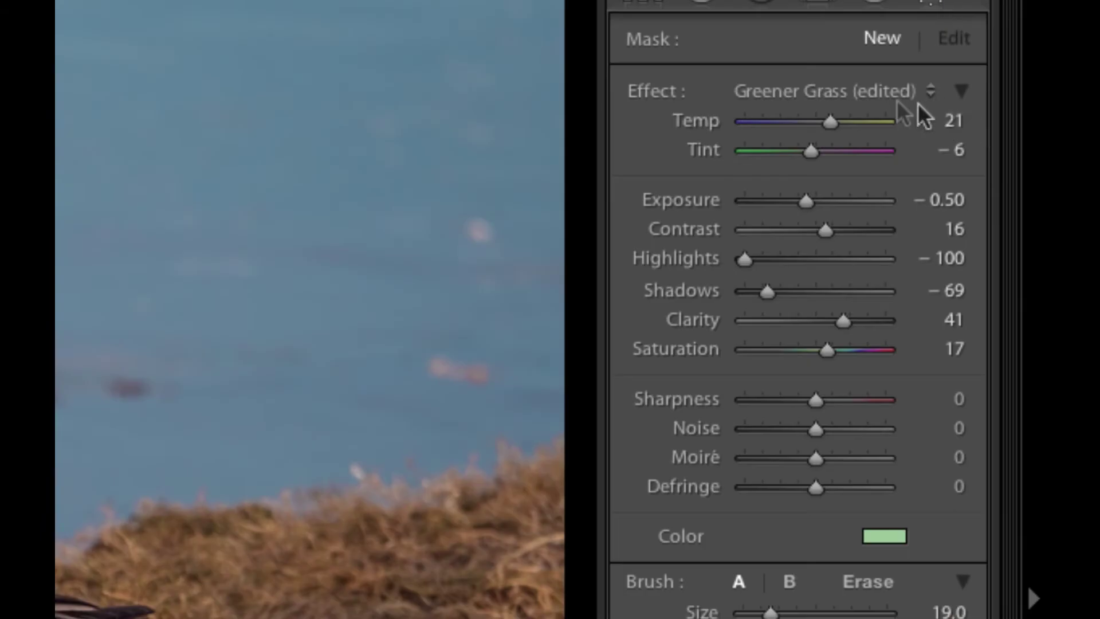
# Step: Reapply the saved Greener Grass effect preset to the brush
pyautogui.click(893, 97)
pyautogui.click(894, 91)
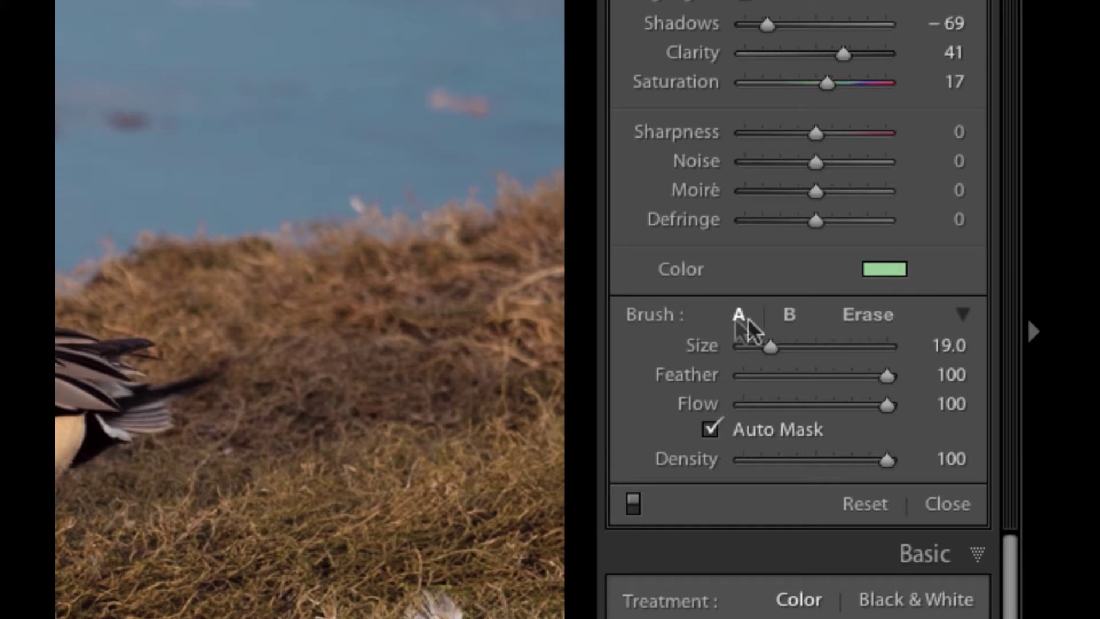
# Step: Compare the size, feather and Auto Mask settings of brushes A and B, finishing with brush A active
pyautogui.click(791, 316)
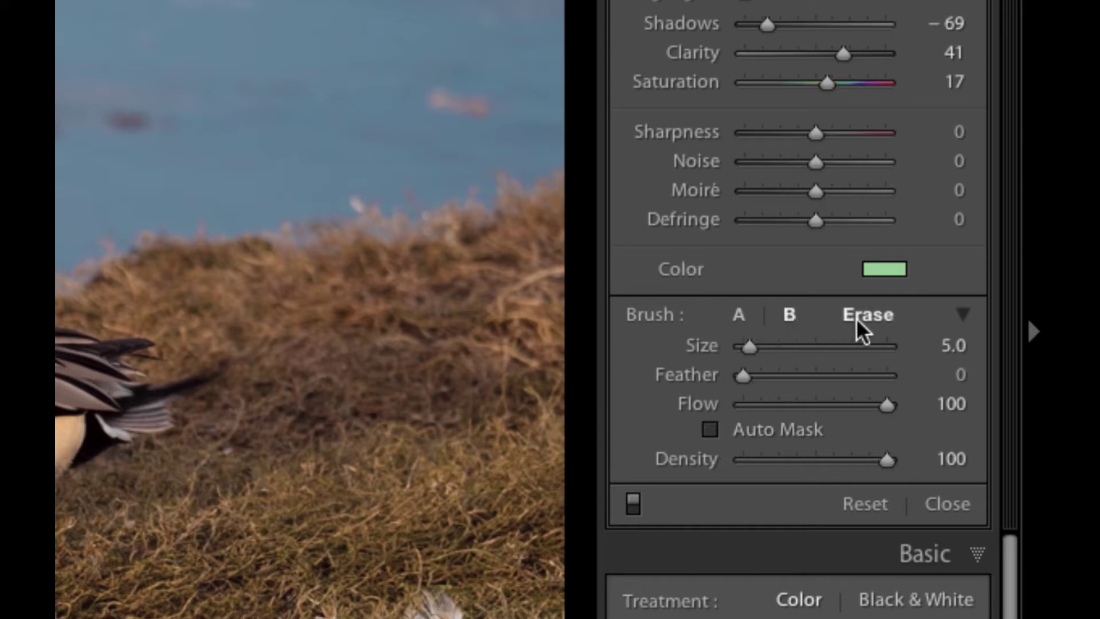
pyautogui.click(739, 317)
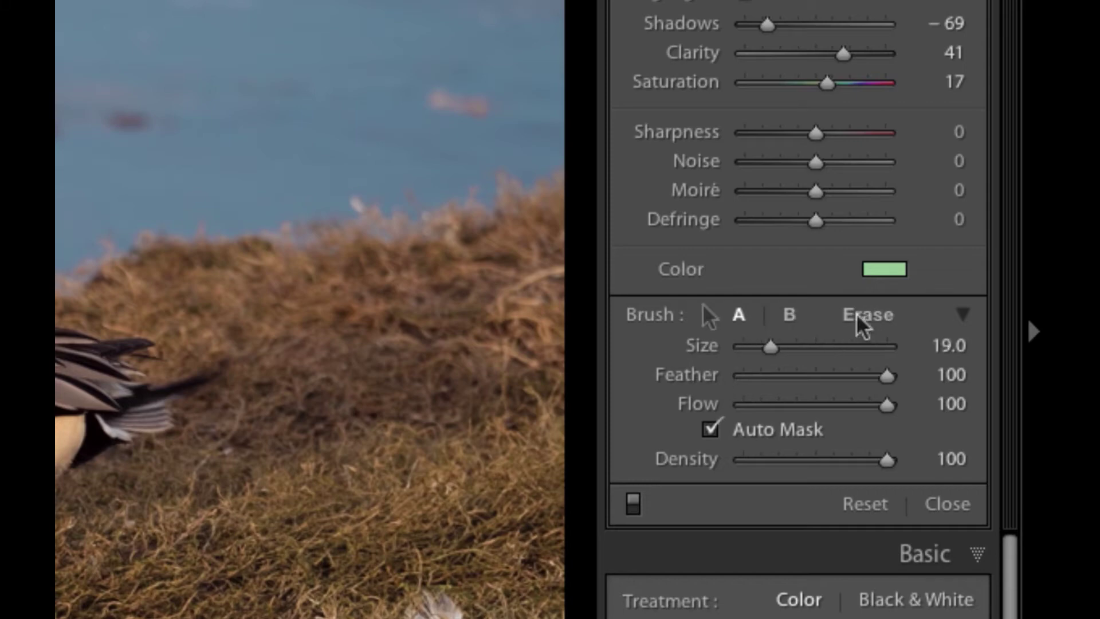
pyautogui.click(789, 319)
pyautogui.click(740, 317)
pyautogui.click(790, 317)
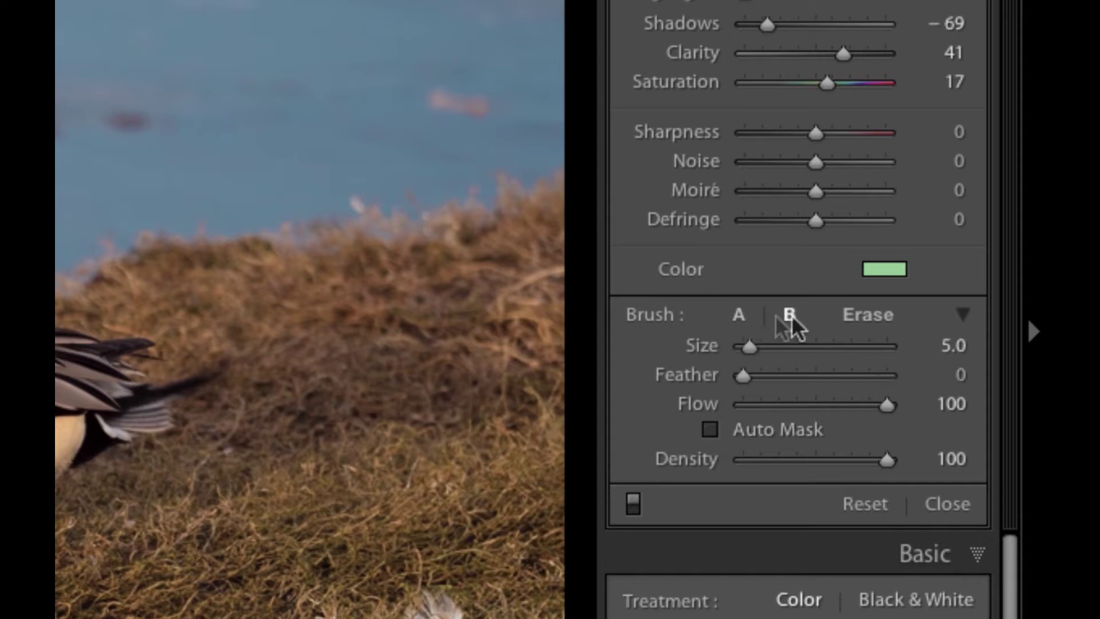
pyautogui.click(739, 317)
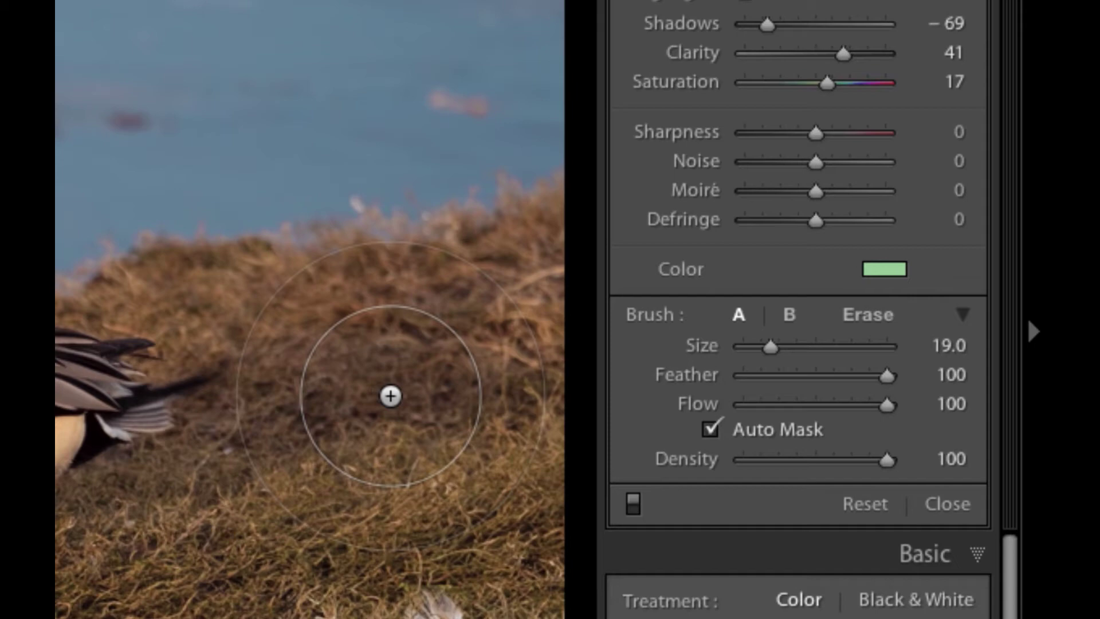
# Step: Set brush A to size 20 and feather 79, and paint the Greener Grass effect over the grass right of the front duck
pyautogui.scroll(2, 390, 395)
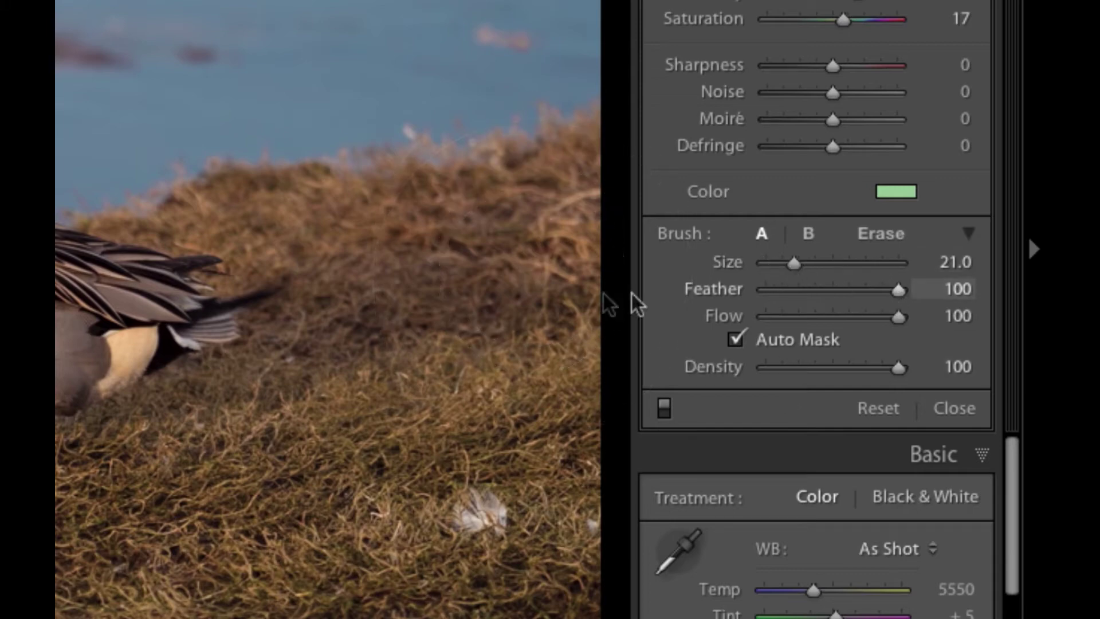
pyautogui.moveTo(897, 292)
pyautogui.mouseDown()
pyautogui.moveTo(809, 291)
pyautogui.moveTo(890, 292)
pyautogui.moveTo(872, 292)
pyautogui.mouseUp()
pyautogui.moveTo(795, 262)
pyautogui.mouseDown()
pyautogui.moveTo(783, 262)
pyautogui.moveTo(805, 264)
pyautogui.moveTo(782, 263)
pyautogui.moveTo(797, 265)
pyautogui.mouseUp()
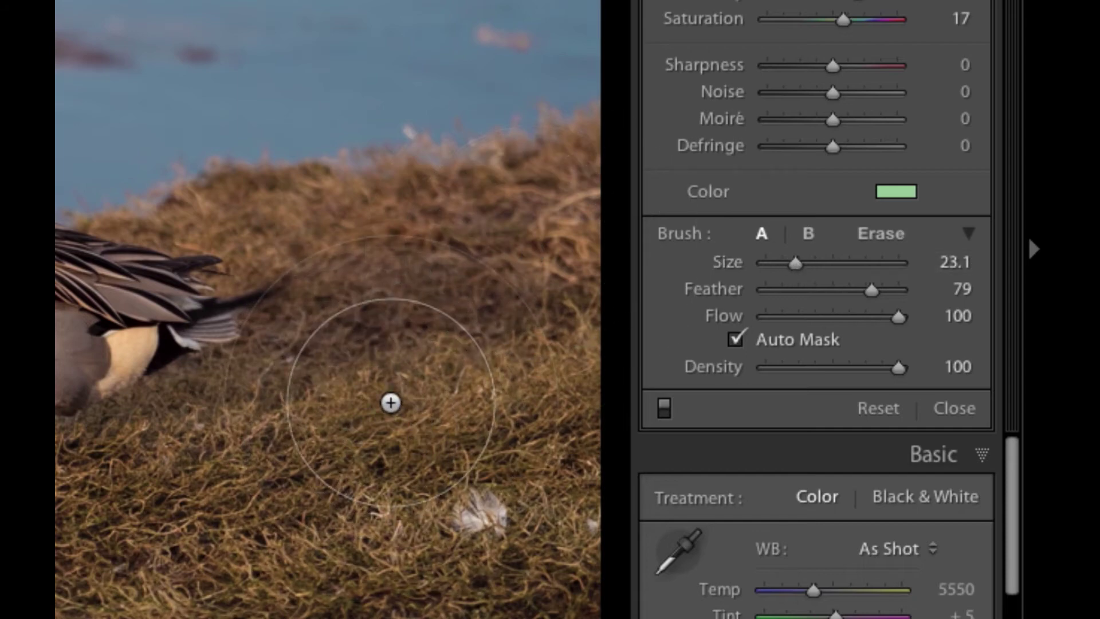
pyautogui.scroll(-3, 396, 394)
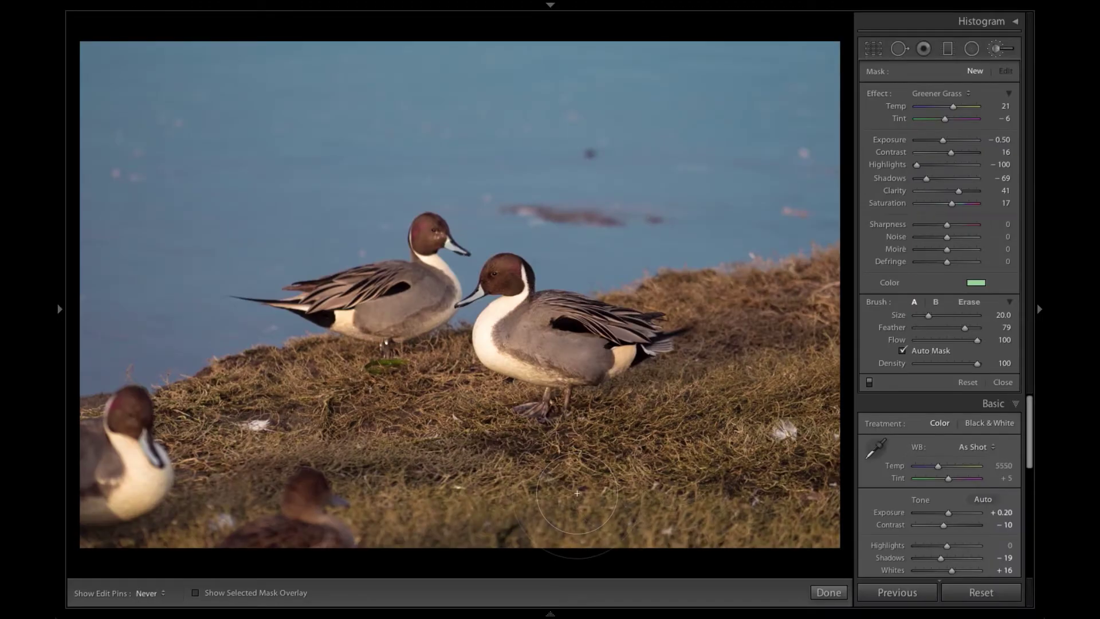
pyautogui.moveTo(585, 490); pyautogui.dragTo(725, 422)
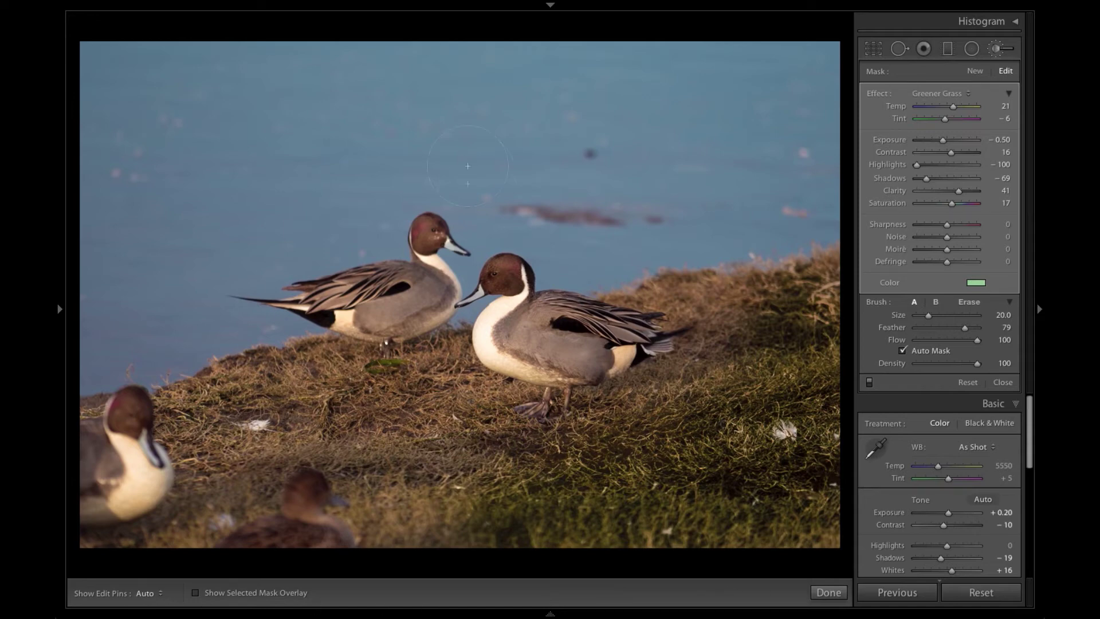
# Step: Hide and show the toolbar beneath the photo twice, leaving it displayed
pyautogui.press('t')
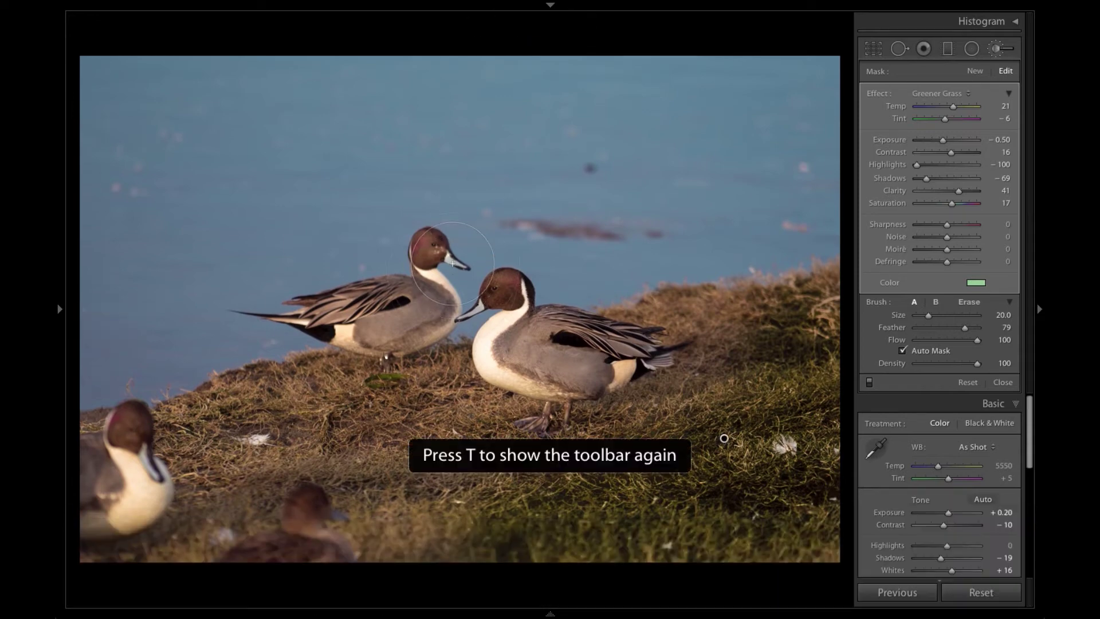
pyautogui.press('t')
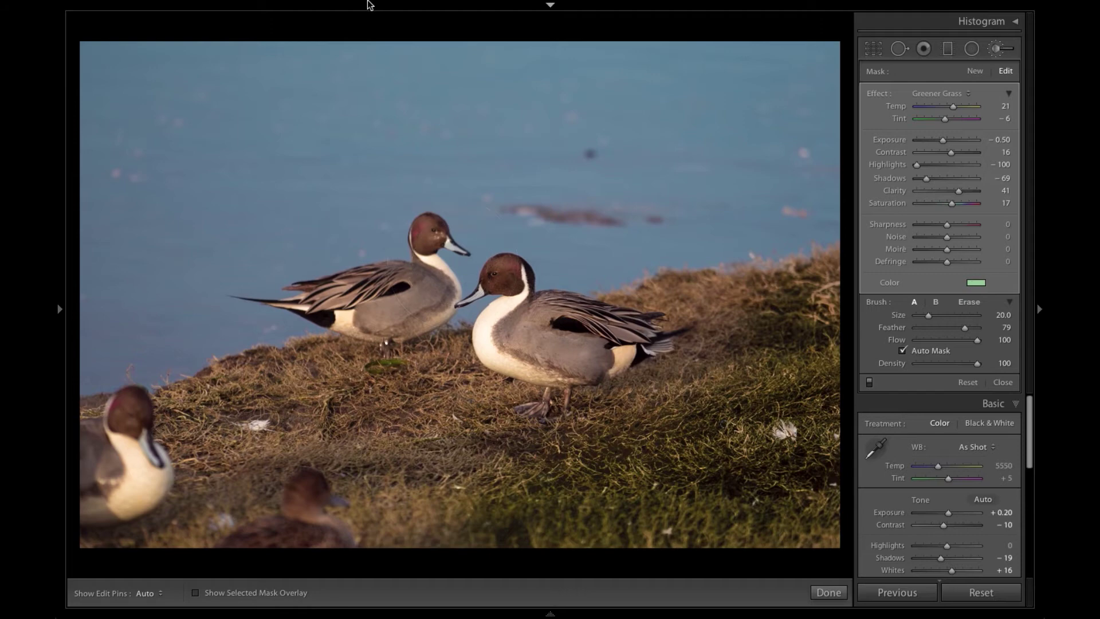
pyautogui.click(395, 7)
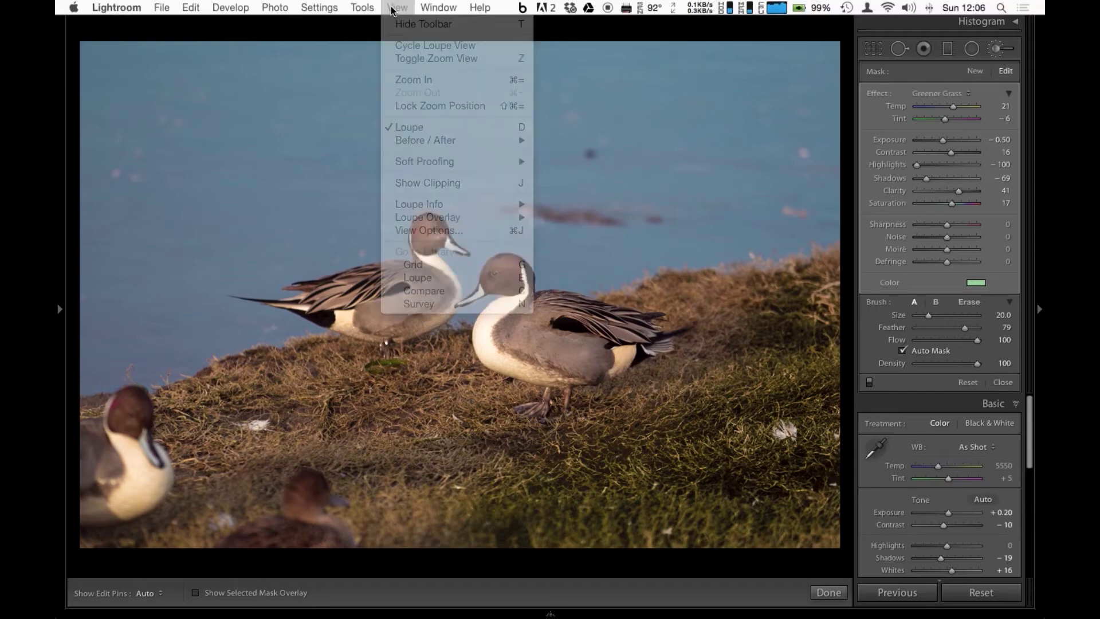
pyautogui.click(412, 26)
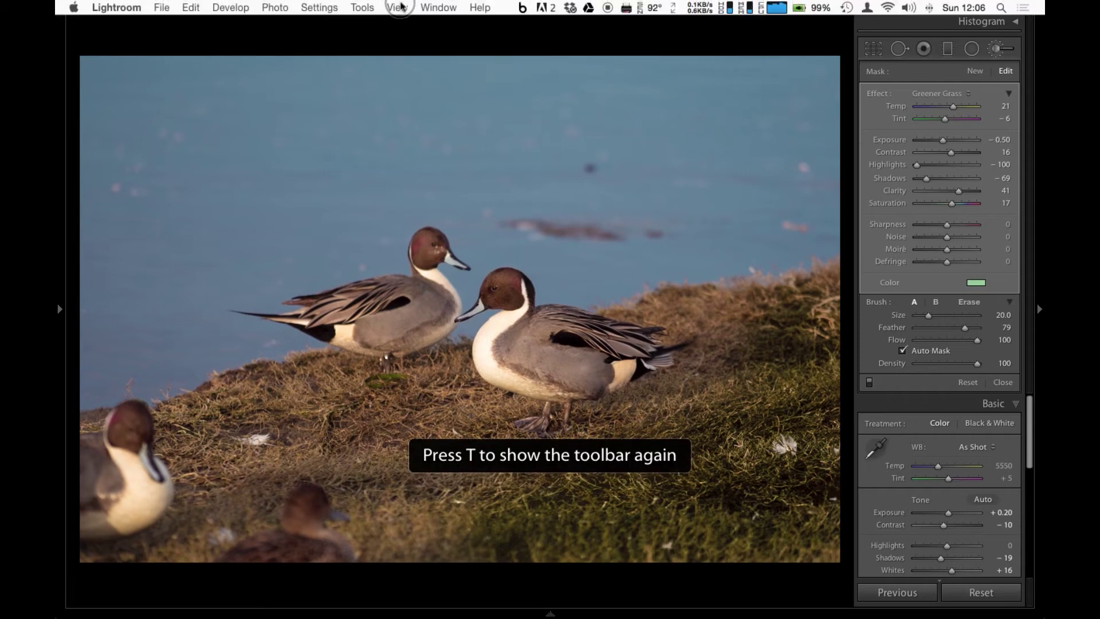
pyautogui.click(401, 7)
pyautogui.click(408, 27)
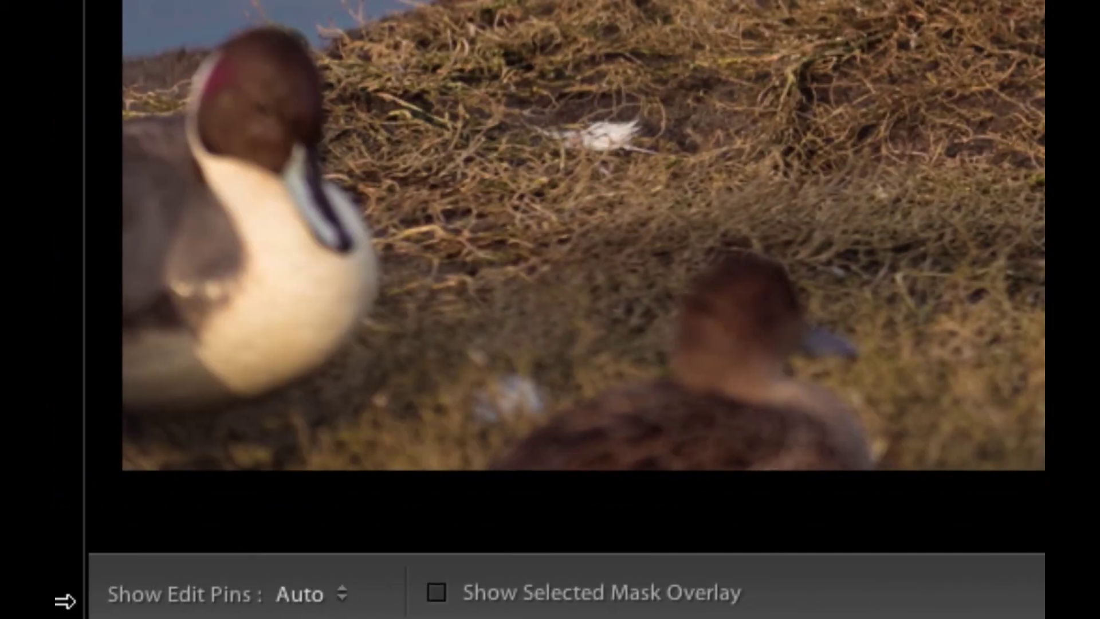
# Step: Review the Show Edit Pins options and turn on the selected mask overlay
pyautogui.moveTo(84, 598)
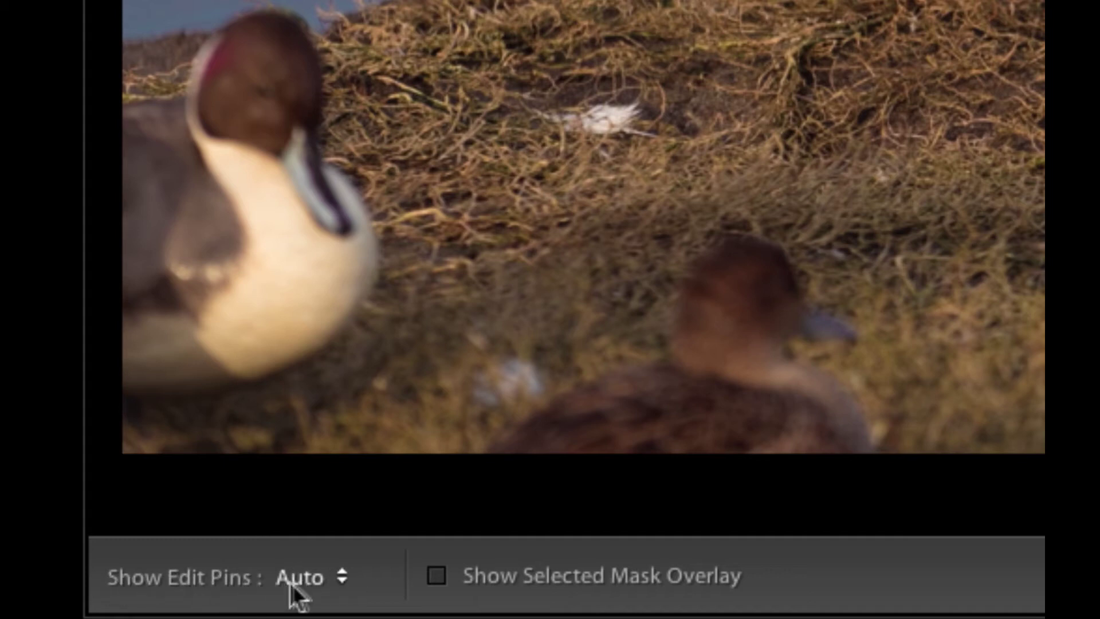
pyautogui.click(324, 580)
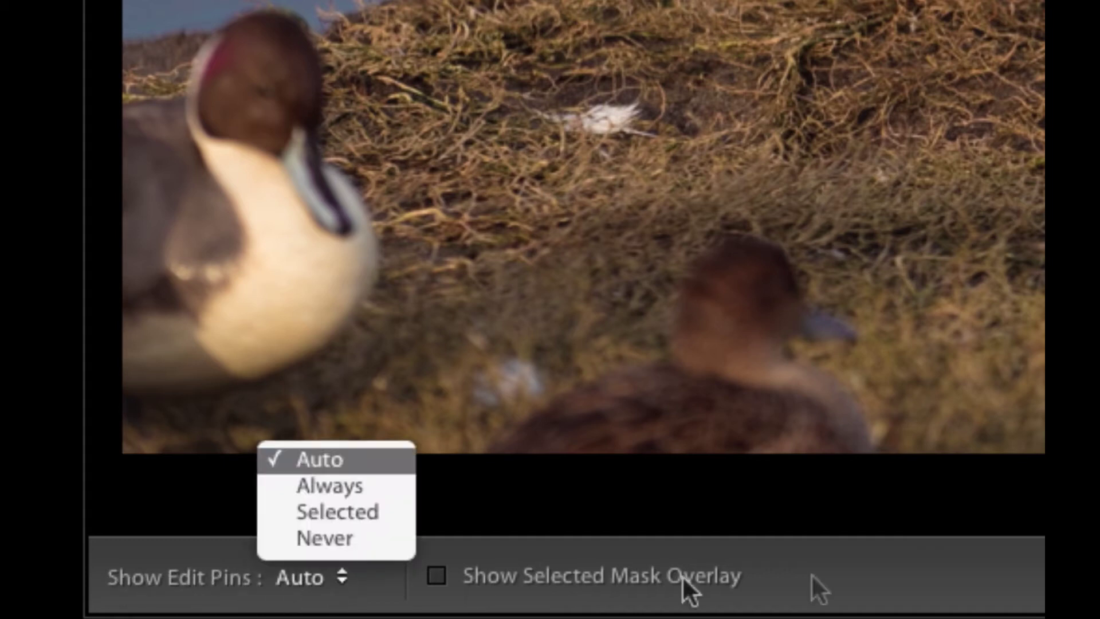
pyautogui.click(694, 592)
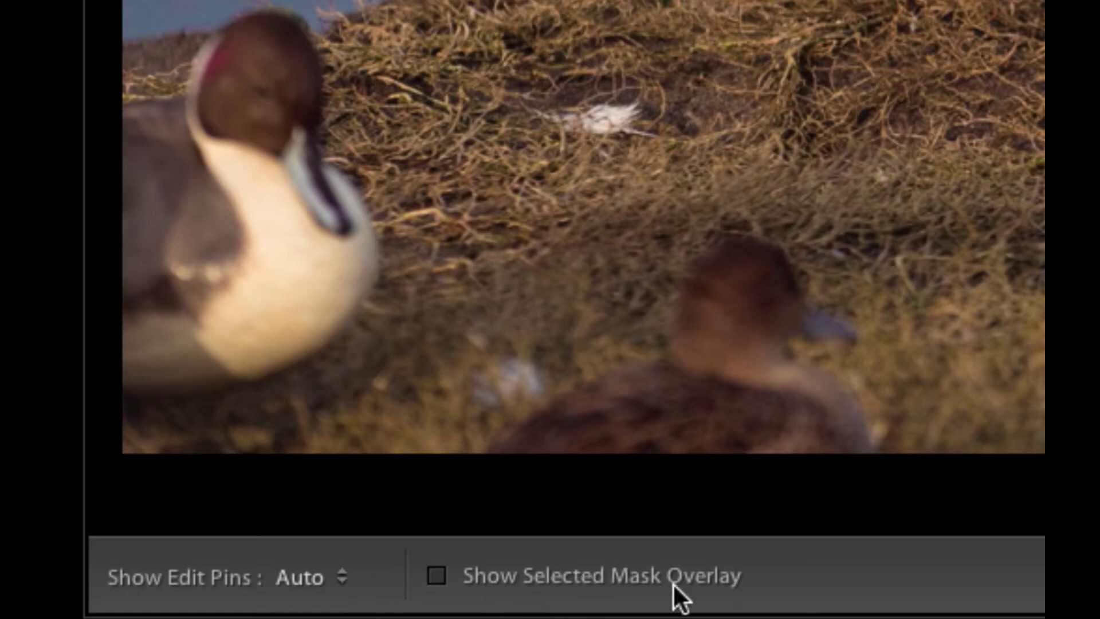
pyautogui.click(436, 574)
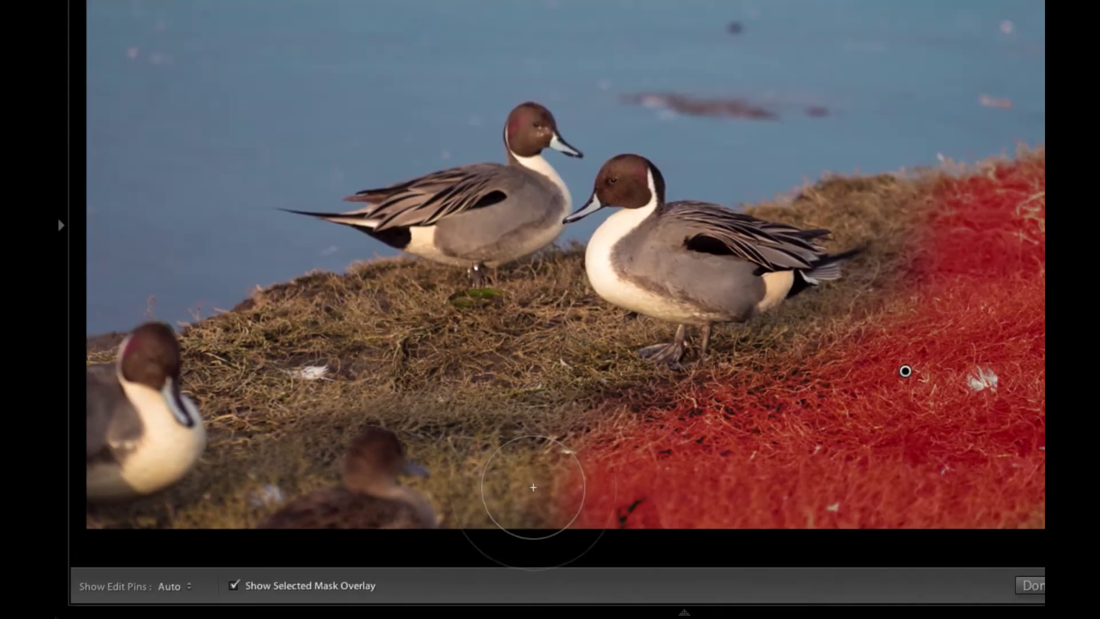
# Step: Extend the mask farther left across the foreground grass with the edit pins hidden, and set the pins back to Auto
pyautogui.press('h')
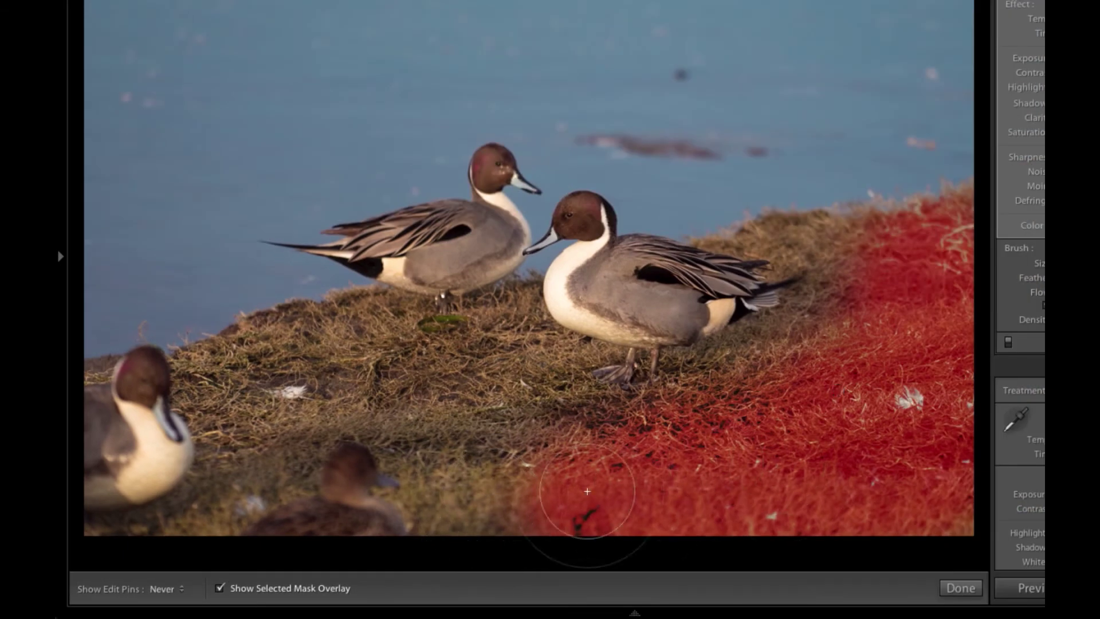
pyautogui.moveTo(519, 472)
pyautogui.mouseDown()
pyautogui.moveTo(494, 443)
pyautogui.moveTo(550, 467)
pyautogui.mouseUp()
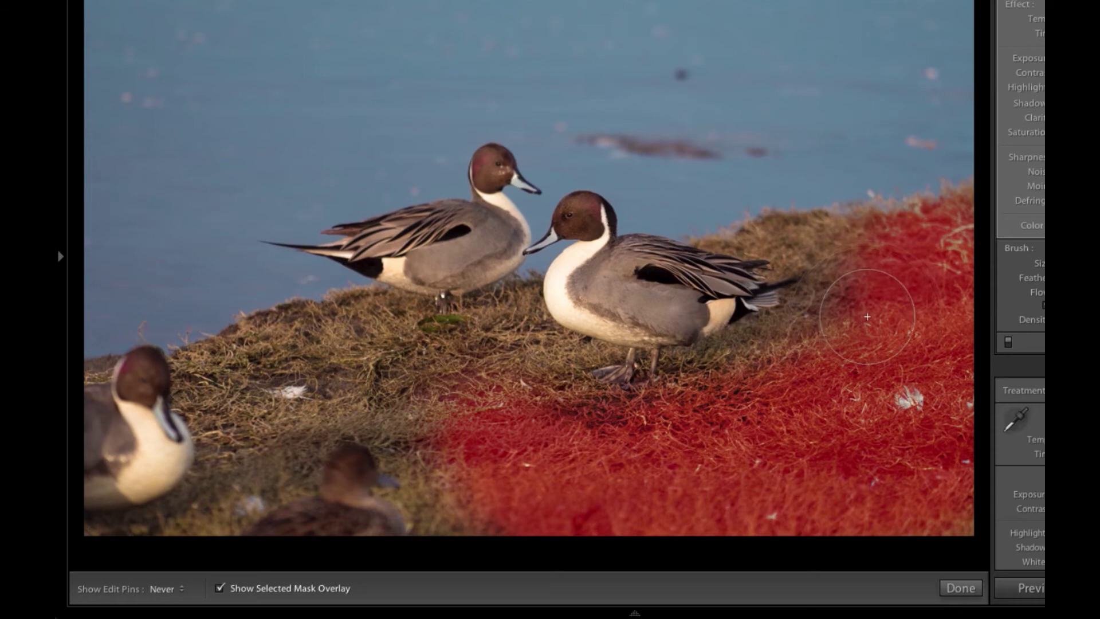
pyautogui.press('h')
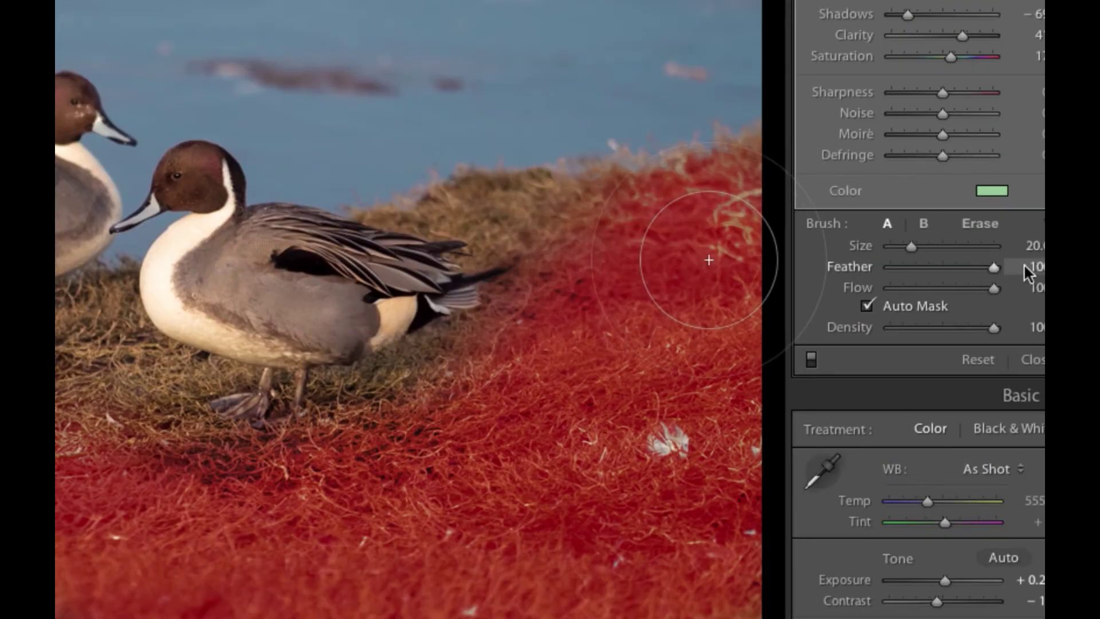
# Step: Set the brush feather to 49 and paint the mask over the grass beside the front duck's tail
pyautogui.click(940, 267)
pyautogui.moveTo(632, 267)
pyautogui.mouseDown()
pyautogui.moveTo(569, 260)
pyautogui.moveTo(613, 261)
pyautogui.moveTo(615, 243)
pyautogui.moveTo(594, 222)
pyautogui.moveTo(601, 272)
pyautogui.moveTo(572, 352)
pyautogui.moveTo(492, 429)
pyautogui.moveTo(486, 415)
pyautogui.moveTo(485, 444)
pyautogui.moveTo(500, 428)
pyautogui.moveTo(464, 461)
pyautogui.moveTo(520, 392)
pyautogui.mouseUp()
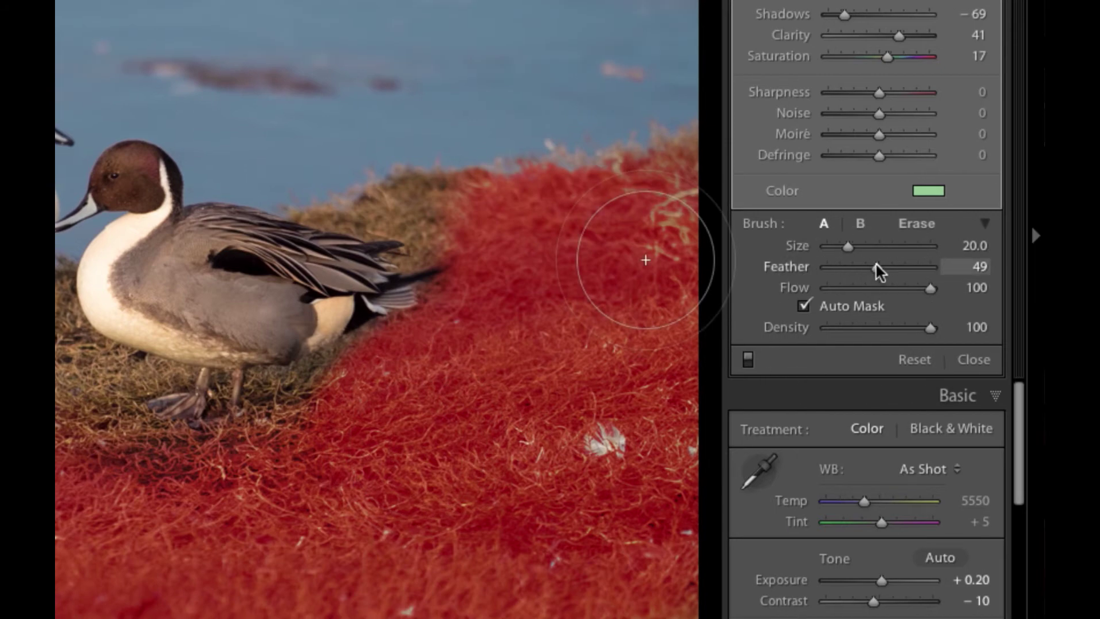
# Step: Set brush A's feather to 88 and its size to 15
pyautogui.moveTo(879, 271); pyautogui.dragTo(917, 267)
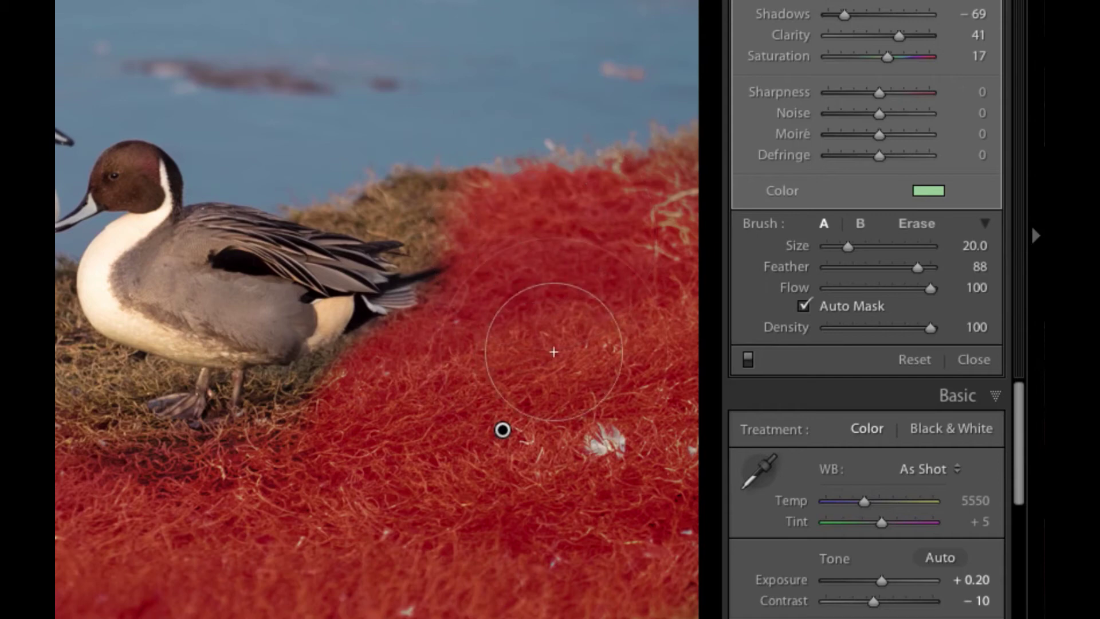
pyautogui.scroll(-3, 550, 350)
pyautogui.scroll(4, 552, 350)
pyautogui.scroll(-4, 554, 352)
pyautogui.scroll(4, 553, 352)
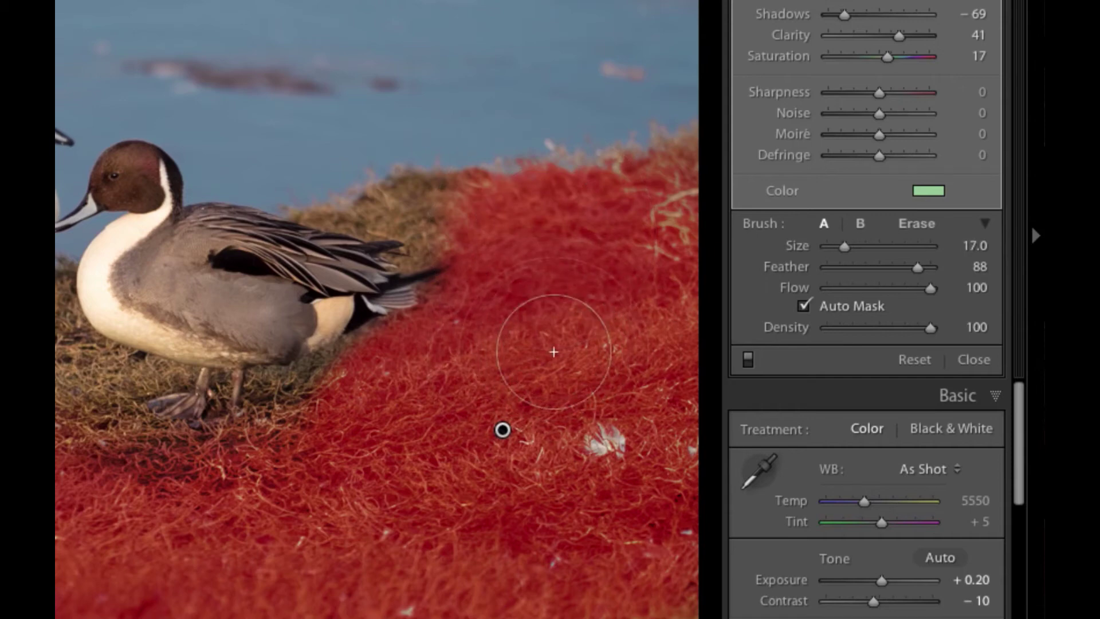
pyautogui.scroll(-2, 553, 352)
pyautogui.scroll(5, 554, 351)
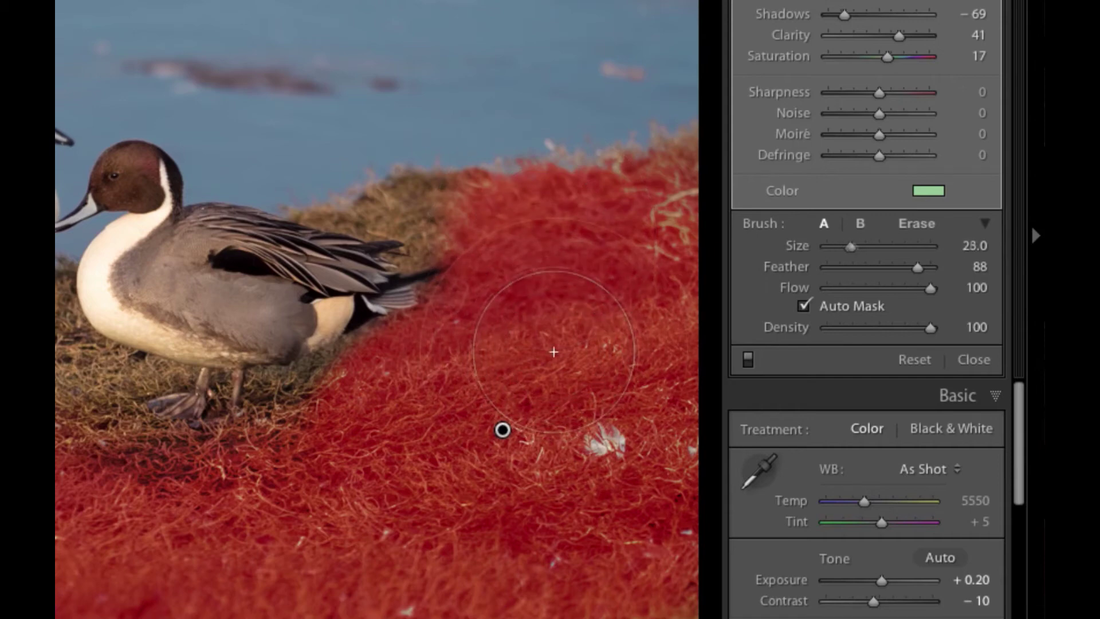
pyautogui.scroll(1, 544, 352)
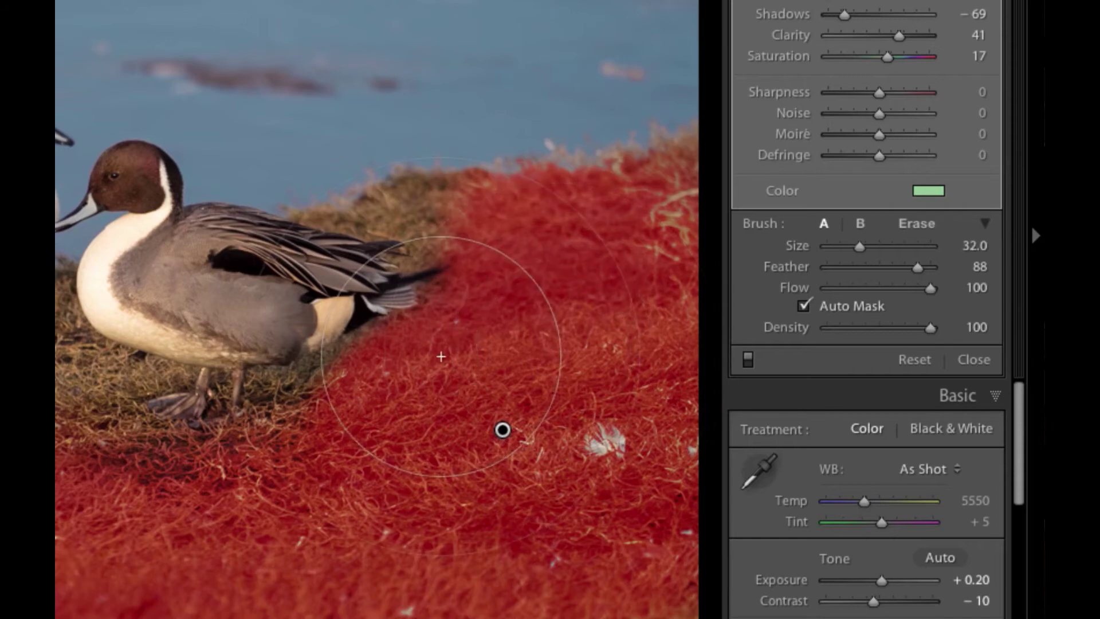
pyautogui.scroll(-7, 466, 348)
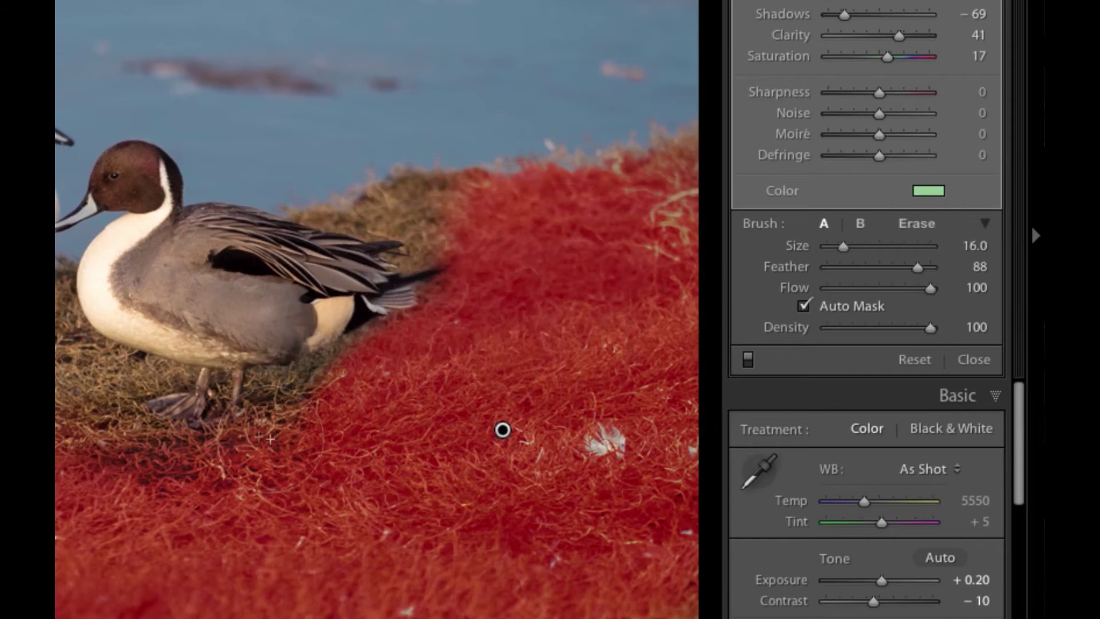
pyautogui.scroll(-1, 297, 438)
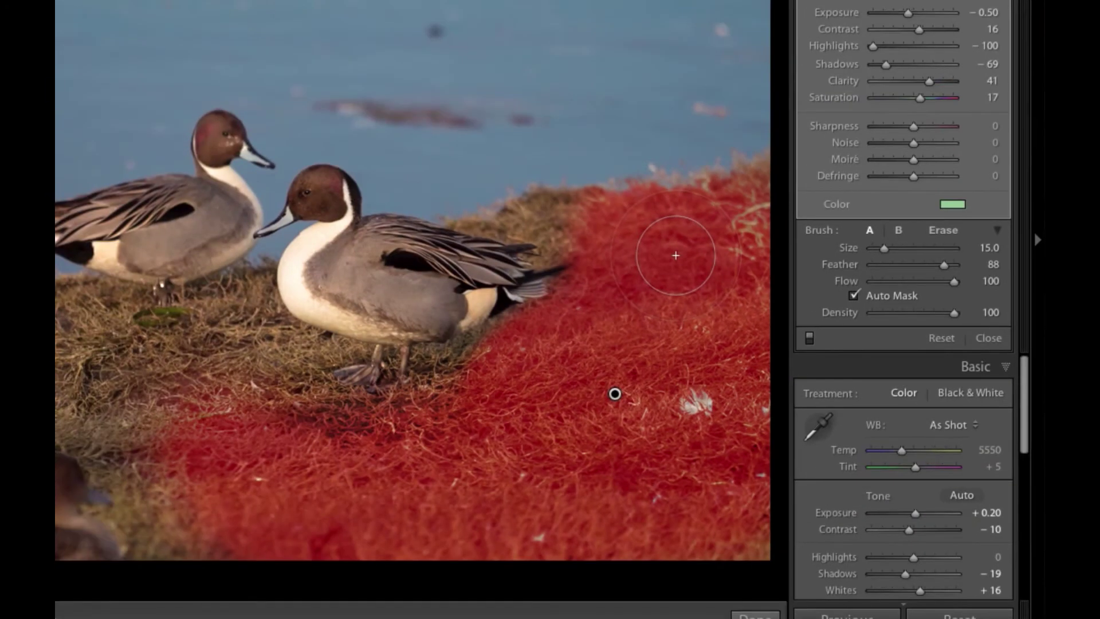
# Step: Paint the mask over the grass beneath the front duck and across to the rear duck's feet, reducing the brush size to 8
pyautogui.moveTo(649, 245)
pyautogui.mouseDown()
pyautogui.moveTo(594, 228)
pyautogui.moveTo(539, 264)
pyautogui.moveTo(549, 366)
pyautogui.moveTo(504, 390)
pyautogui.moveTo(444, 392)
pyautogui.moveTo(458, 381)
pyautogui.moveTo(453, 401)
pyautogui.mouseUp()
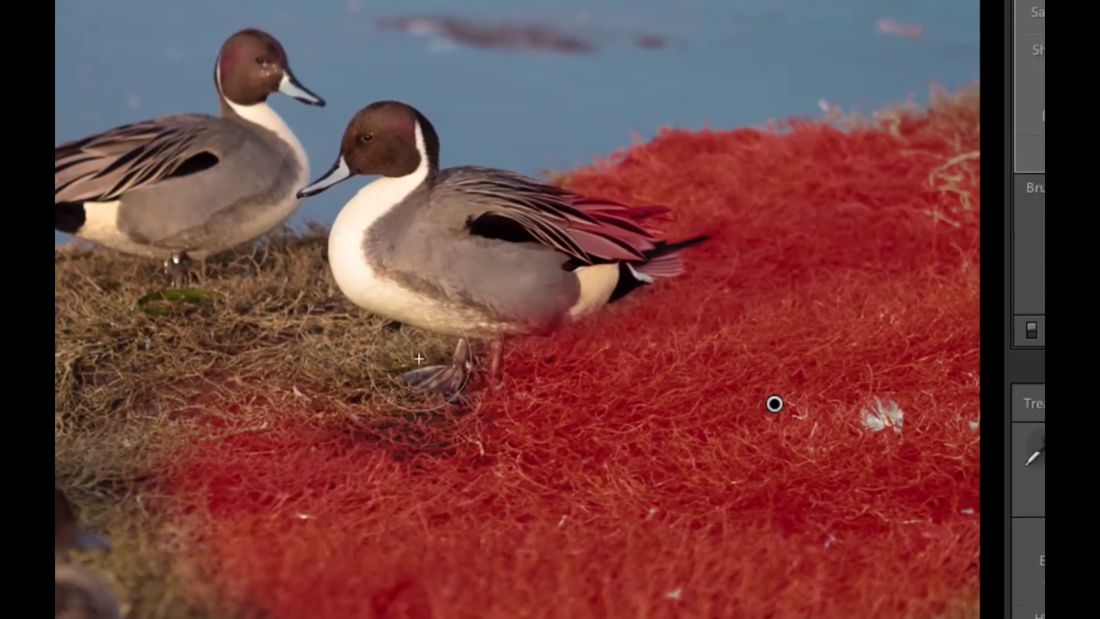
pyautogui.moveTo(435, 360)
pyautogui.mouseDown()
pyautogui.moveTo(401, 358)
pyautogui.moveTo(347, 456)
pyautogui.moveTo(369, 464)
pyautogui.moveTo(299, 306)
pyautogui.moveTo(485, 376)
pyautogui.moveTo(444, 382)
pyautogui.mouseUp()
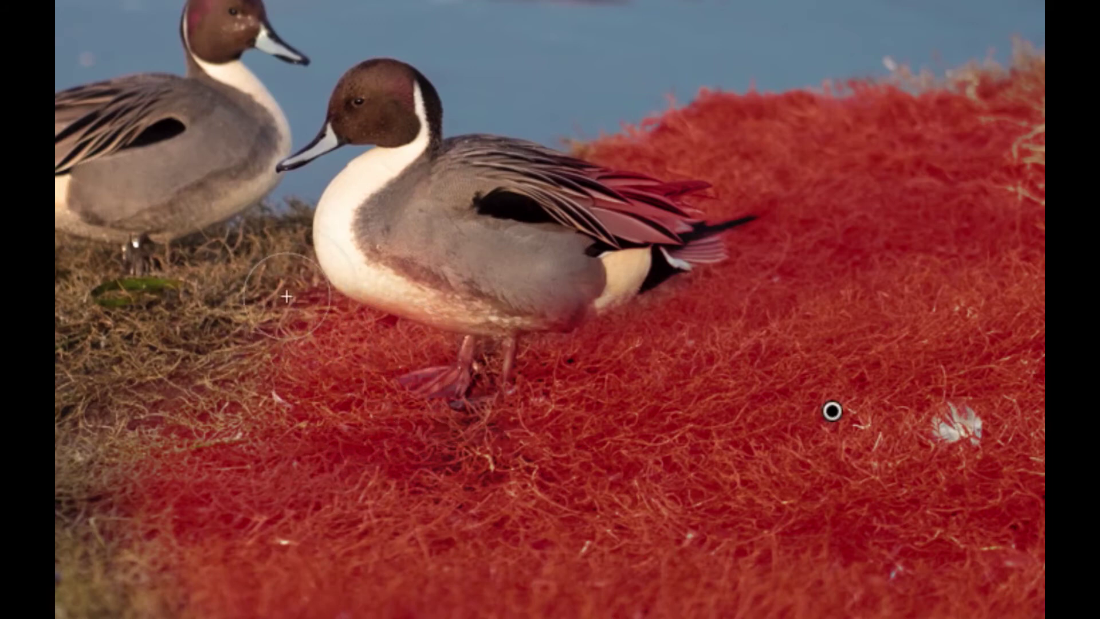
pyautogui.press('[')
pyautogui.moveTo(286, 292)
pyautogui.mouseDown()
pyautogui.moveTo(286, 269)
pyautogui.moveTo(297, 288)
pyautogui.moveTo(294, 230)
pyautogui.moveTo(199, 269)
pyautogui.moveTo(200, 312)
pyautogui.moveTo(242, 350)
pyautogui.moveTo(232, 412)
pyautogui.moveTo(253, 420)
pyautogui.moveTo(203, 412)
pyautogui.moveTo(209, 367)
pyautogui.mouseUp()
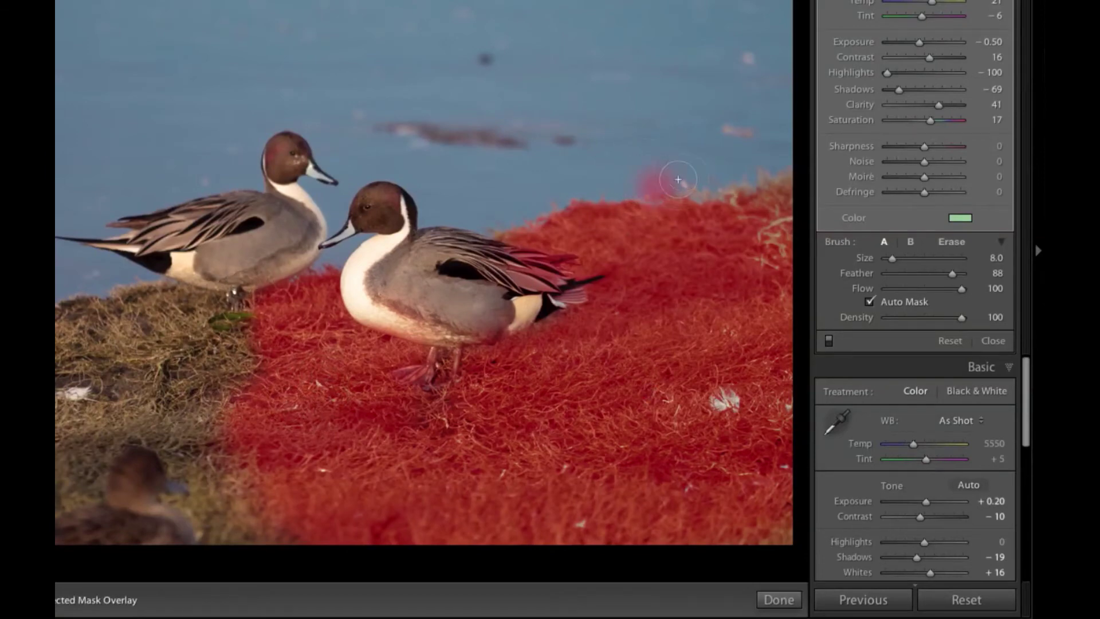
# Step: Brush the mask along the far grass edge behind the front duck's tail, extending it over the adjoining water
pyautogui.moveTo(678, 179); pyautogui.dragTo(628, 203)
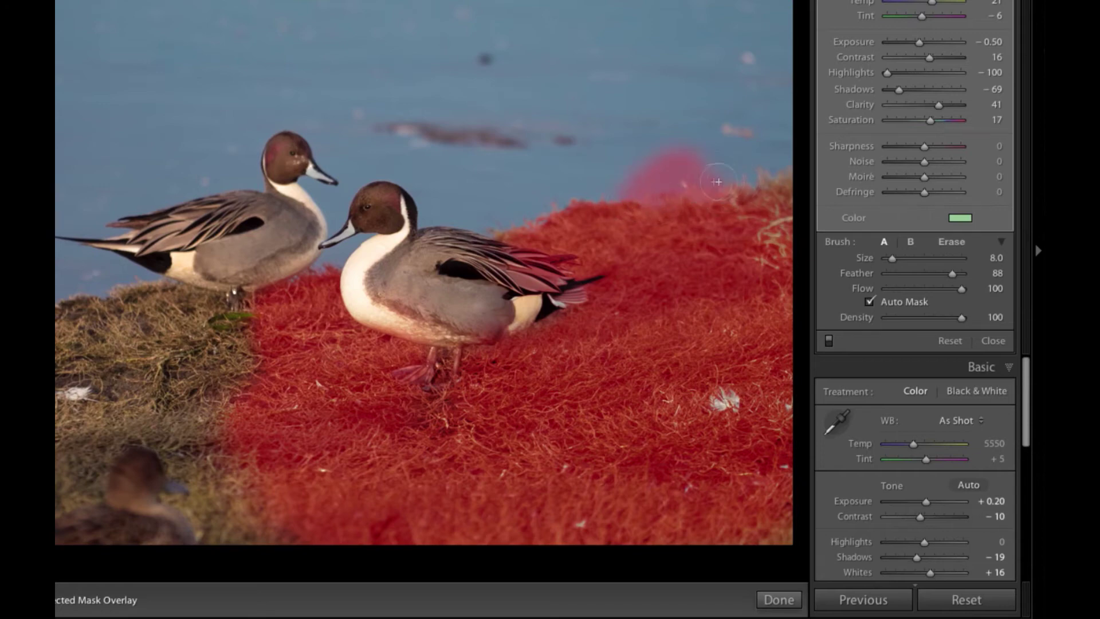
pyautogui.moveTo(716, 181); pyautogui.dragTo(708, 183)
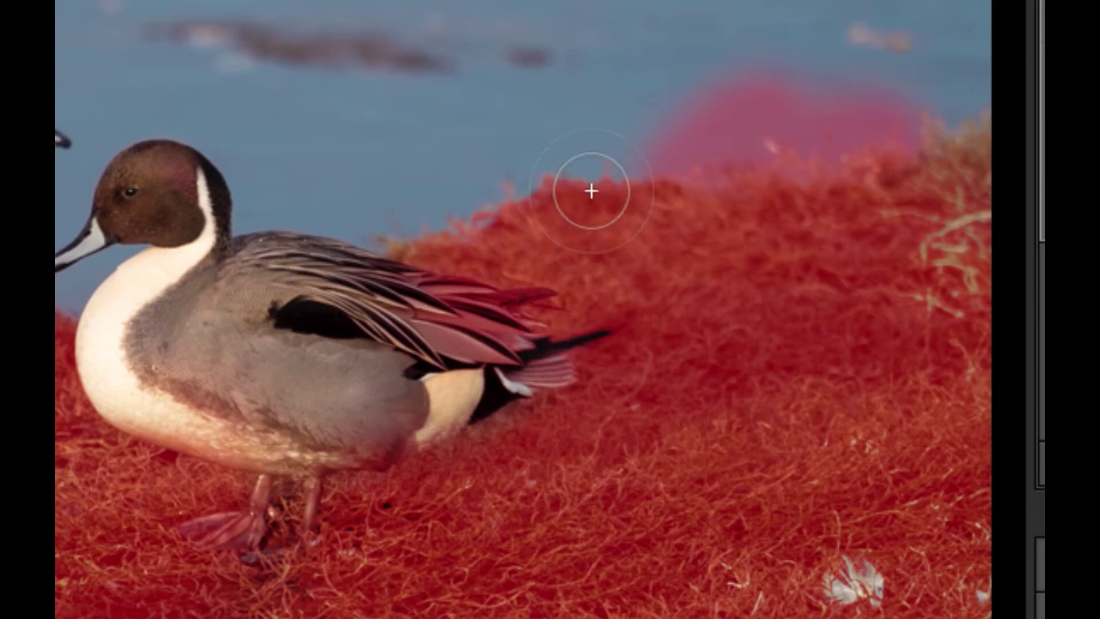
pyautogui.moveTo(599, 182)
pyautogui.mouseDown()
pyautogui.moveTo(621, 183)
pyautogui.moveTo(562, 187)
pyautogui.moveTo(601, 190)
pyautogui.moveTo(627, 218)
pyautogui.mouseUp()
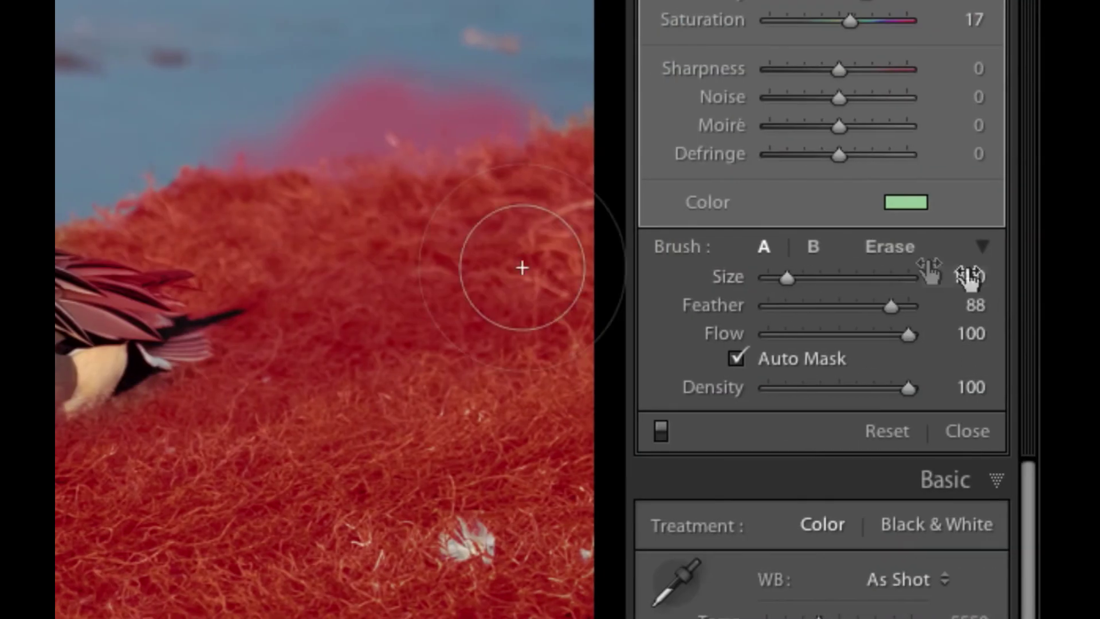
# Step: Alternate the adjustment brush between Erase and brush A, ending in Erase mode over the masked water
pyautogui.click(890, 248)
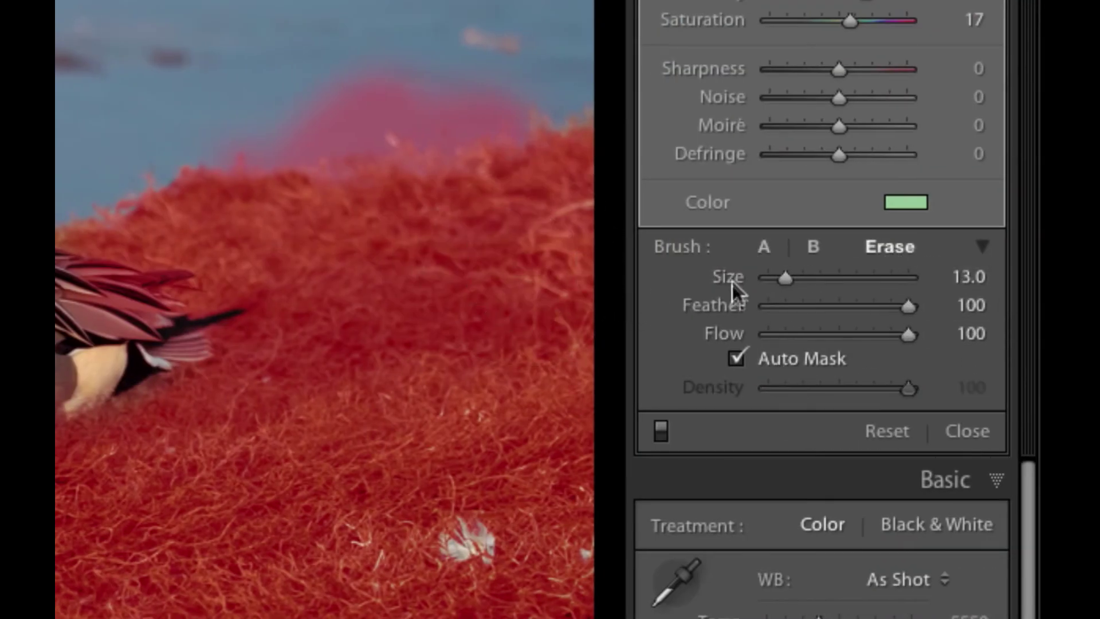
pyautogui.click(763, 246)
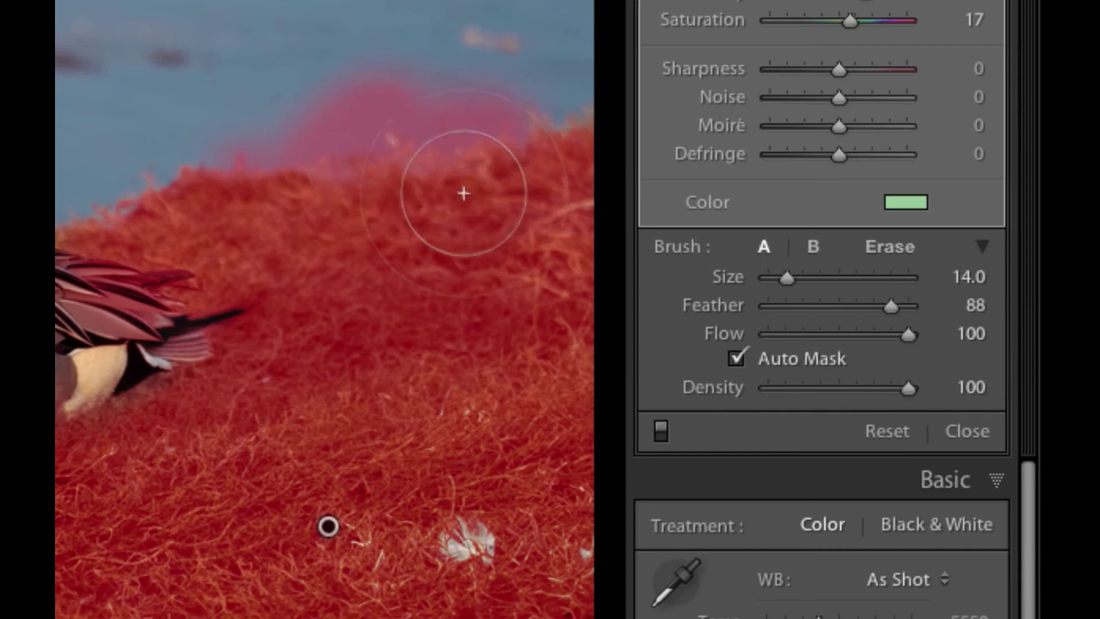
pyautogui.click(891, 249)
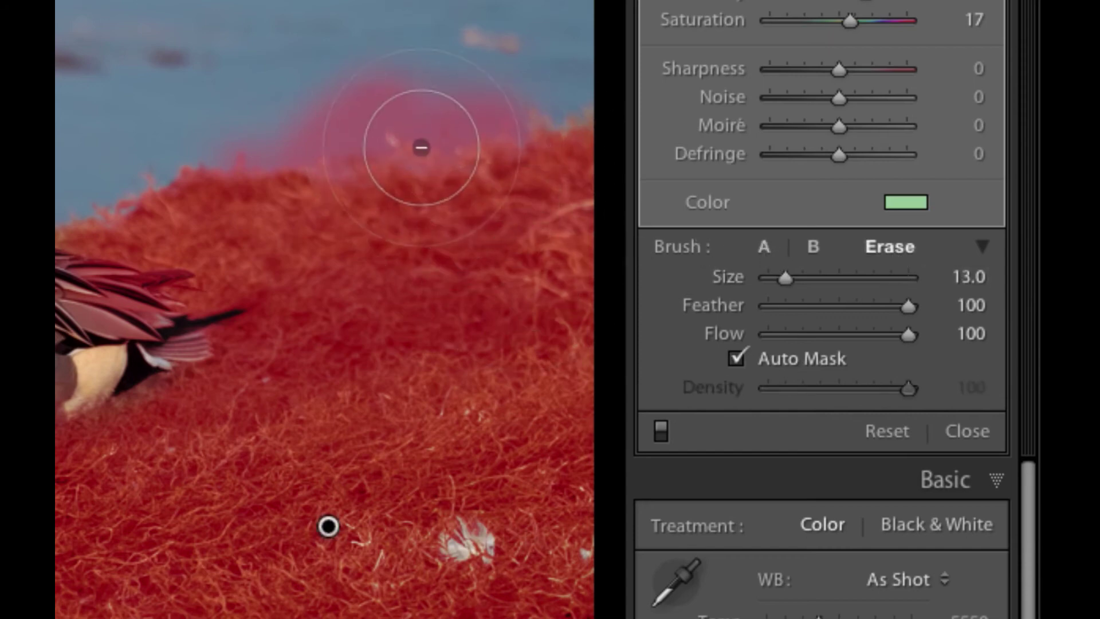
pyautogui.click(765, 248)
pyautogui.press('alt')
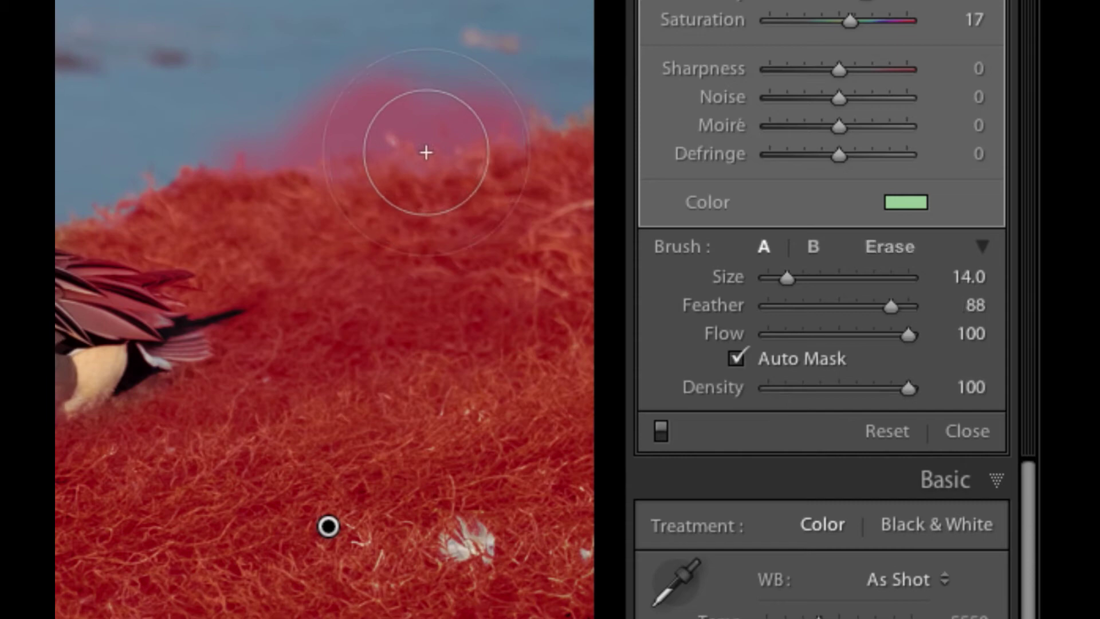
pyautogui.press('alt')
pyautogui.press('alt')
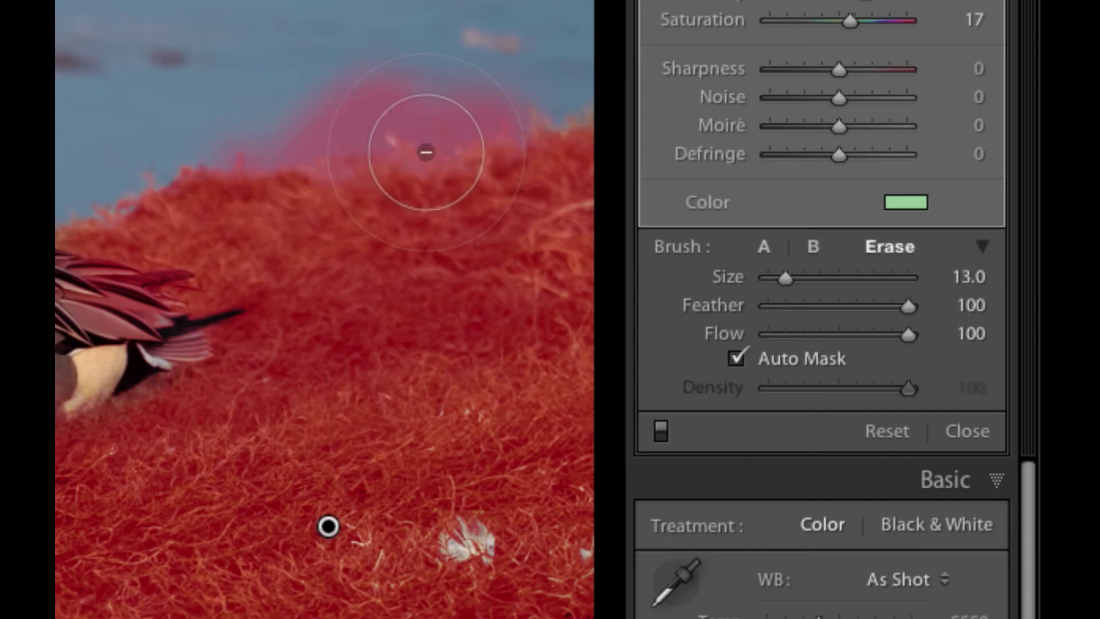